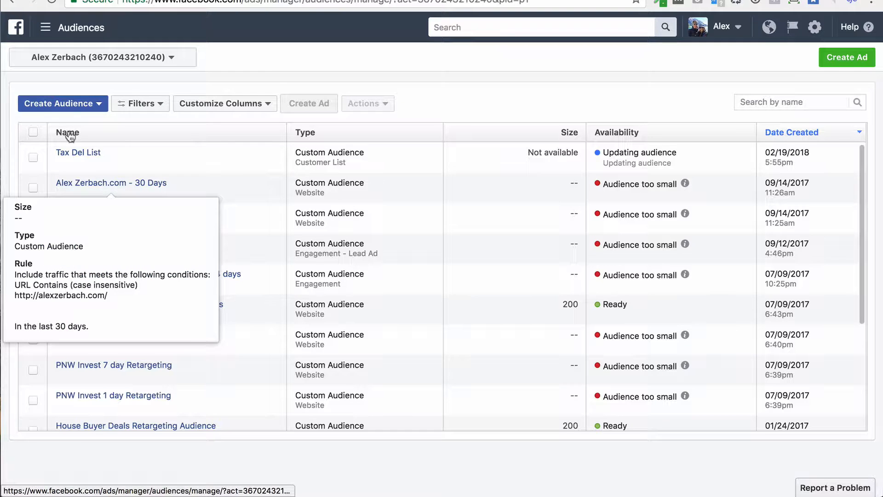
Start a new custom audience based on website traffic, keeping the preselected pixel
{"action": "left_click", "coordinate": [37, 105]}
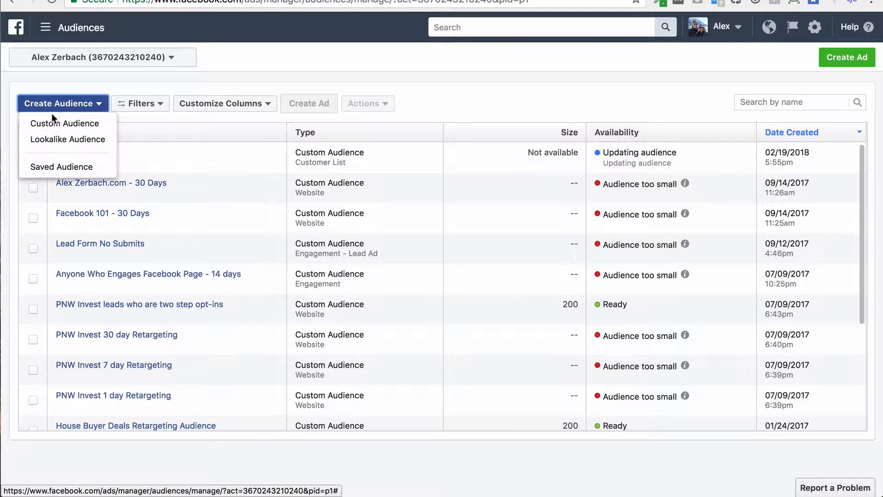
{"action": "left_click", "coordinate": [54, 124]}
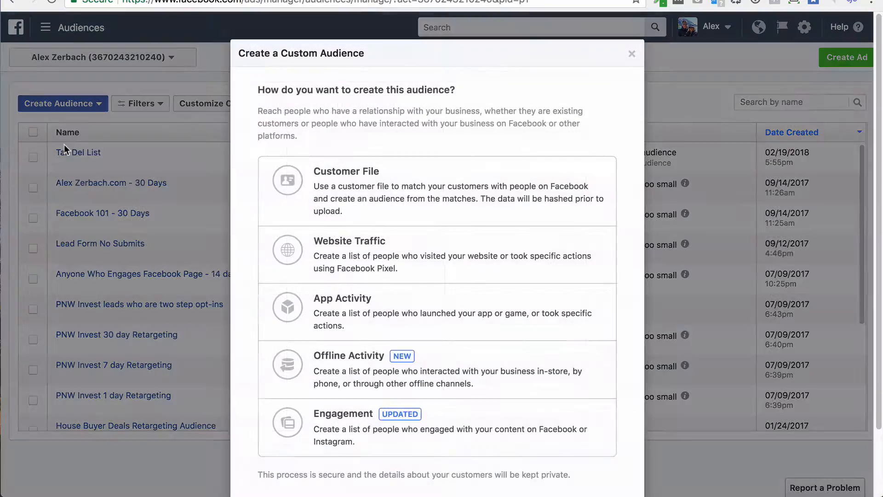
{"action": "left_click", "coordinate": [349, 246]}
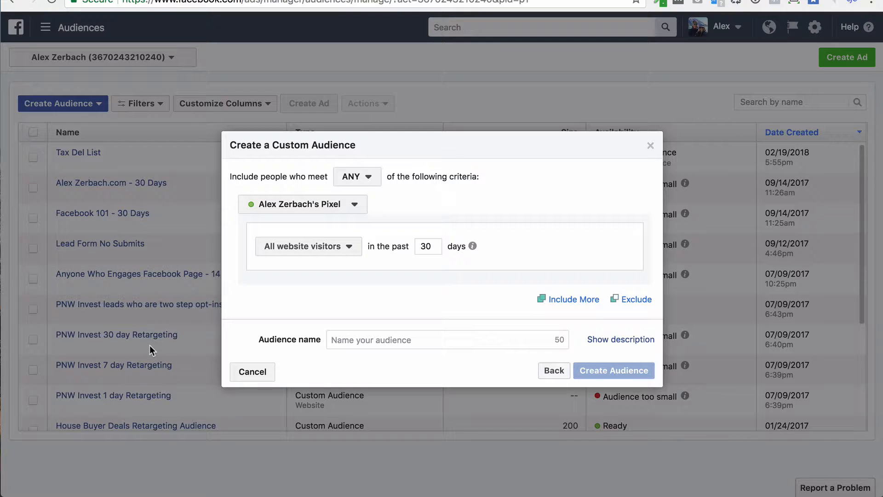
{"action": "left_click", "coordinate": [303, 212]}
{"action": "left_click", "coordinate": [307, 212]}
Set the lookback period for all website visitors to 3 days
{"action": "left_click_drag", "start_coordinate": [419, 246], "coordinate": [431, 247]}
{"action": "type", "text": "180"}
{"action": "key", "text": "BackSpace"}
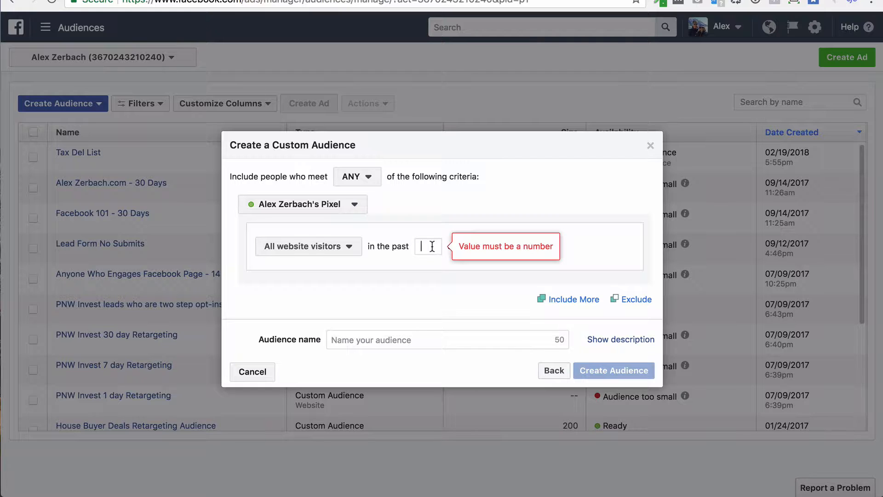
{"action": "type", "text": "3"}
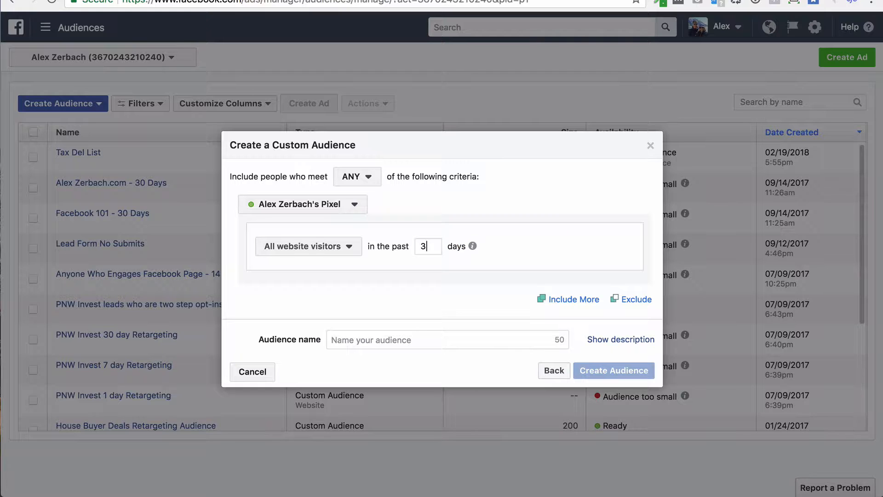
{"action": "key", "text": "BackSpace"}
{"action": "type", "text": "7"}
{"action": "key", "text": "BackSpace"}
{"action": "type", "text": "3"}
{"action": "key", "text": "BackSpace"}
{"action": "type", "text": "3"}
Target people who visited specific web pages whose URL contains pnwinvest.com
{"action": "left_click", "coordinate": [348, 249]}
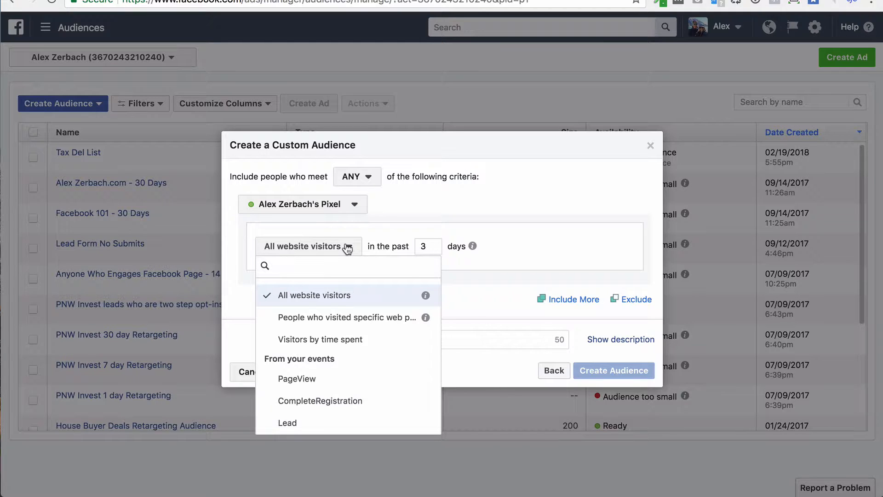
{"action": "left_click", "coordinate": [363, 317]}
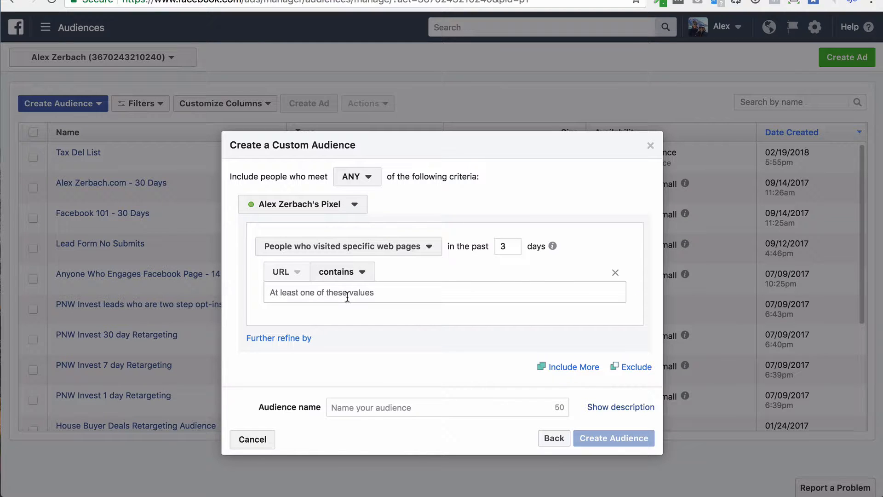
{"action": "left_click", "coordinate": [436, 294]}
{"action": "type", "text": "pnwinvest.com"}
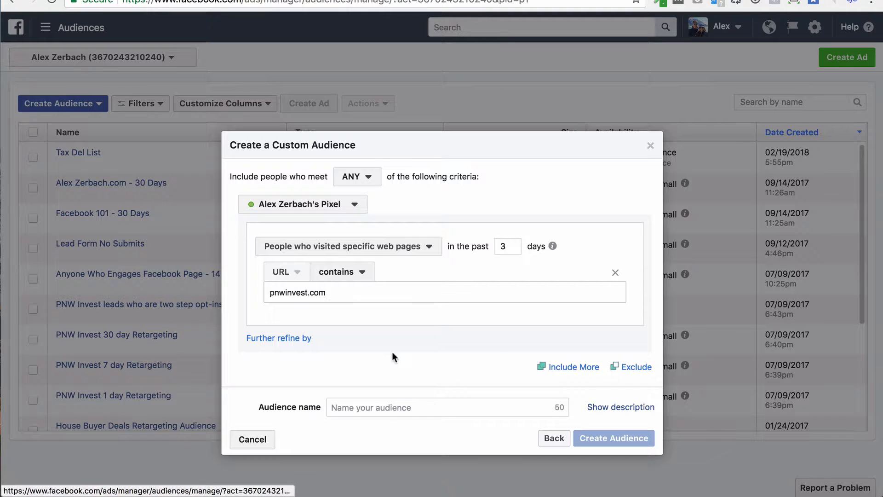
{"action": "left_click", "coordinate": [258, 339]}
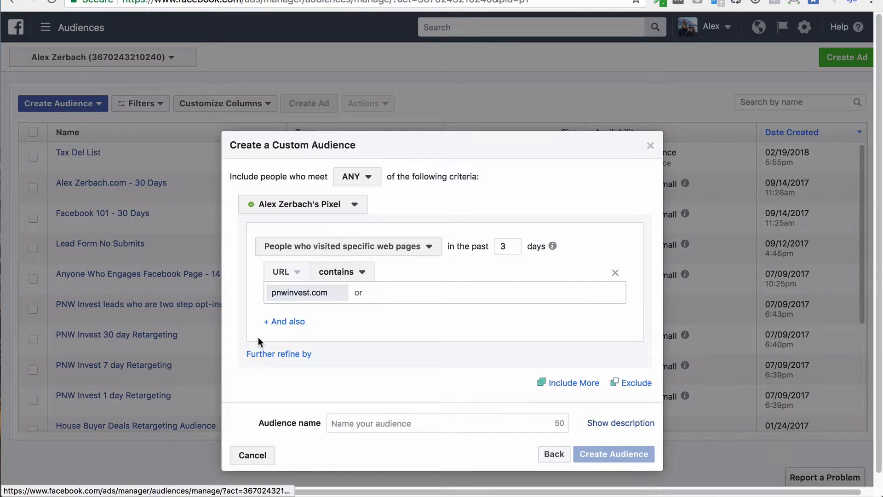
{"action": "left_click", "coordinate": [288, 323]}
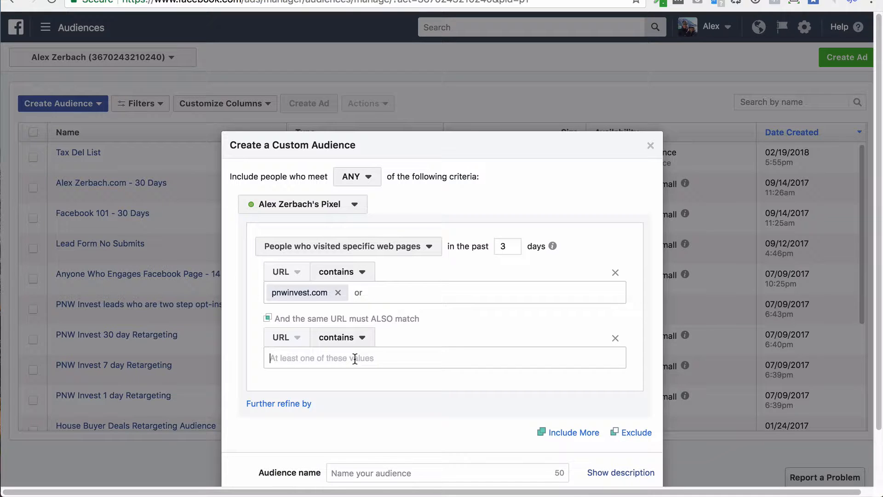
{"action": "type", "text": "https://pnwinvest.com/step-2"}
{"action": "left_click", "coordinate": [365, 336]}
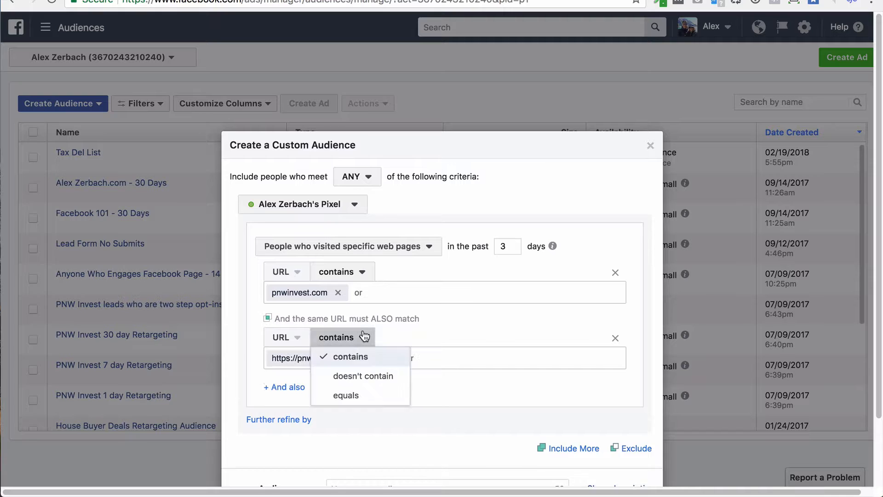
{"action": "left_click", "coordinate": [375, 363]}
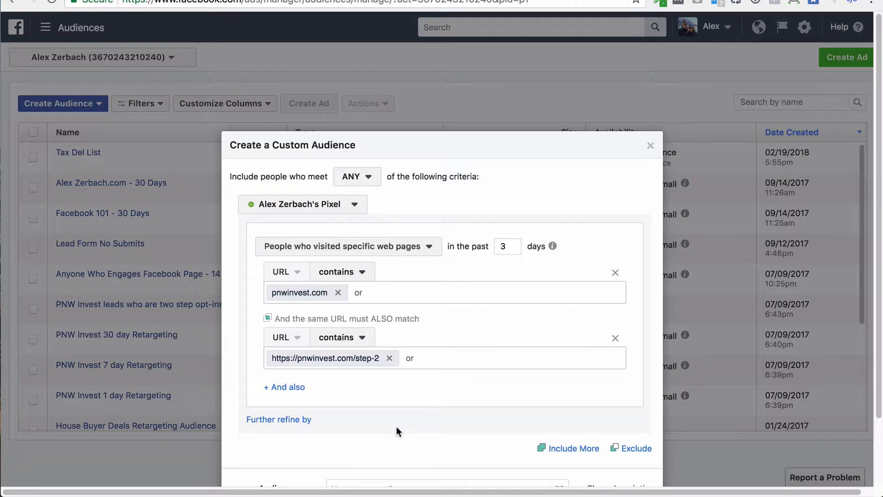
Name the audience "Step 1 Optin - No Step 2 - 3 Days" and try to create it
{"action": "scroll", "coordinate": [381, 422], "scroll_direction": "down", "scroll_amount": 1}
{"action": "left_click", "coordinate": [382, 462]}
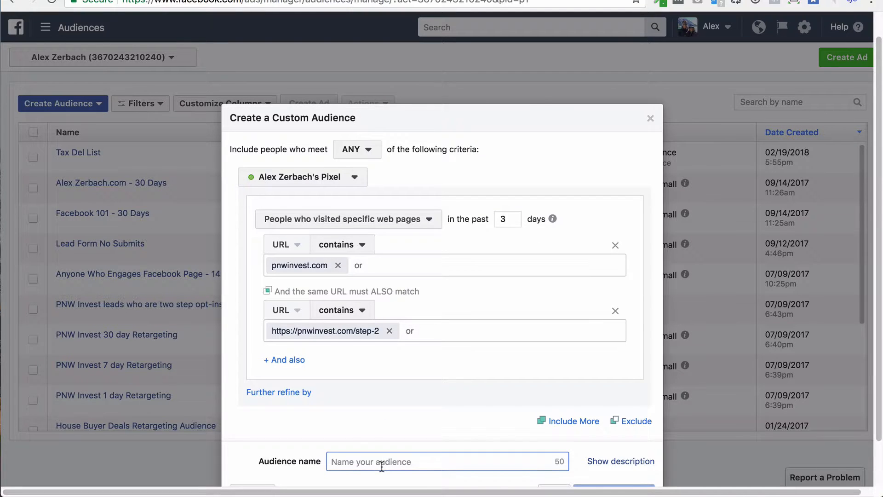
{"action": "type", "text": "Step 1 P"}
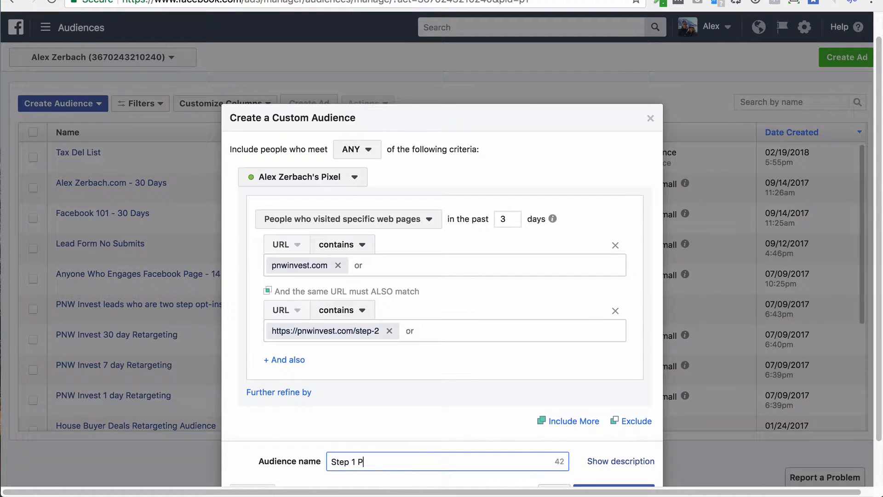
{"action": "key", "text": "BackSpace"}
{"action": "type", "text": "Optin - No Step 2 - 3 Days"}
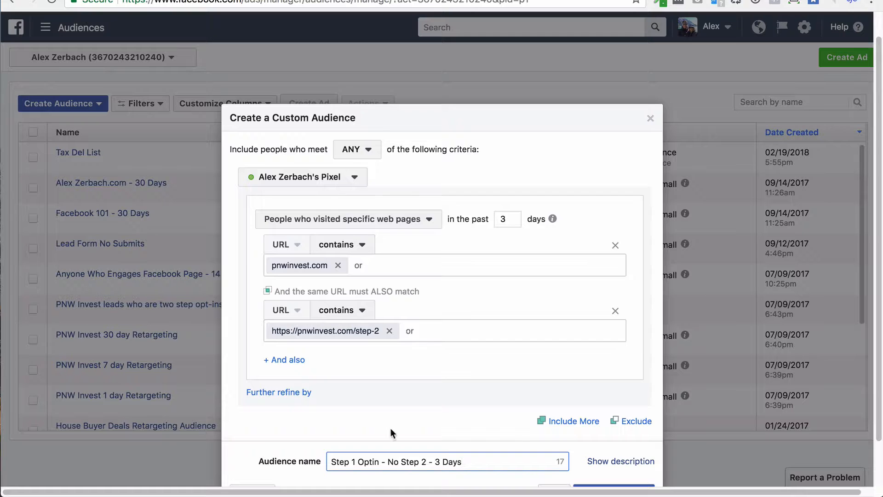
{"action": "scroll", "coordinate": [392, 428], "scroll_direction": "down", "scroll_amount": 2}
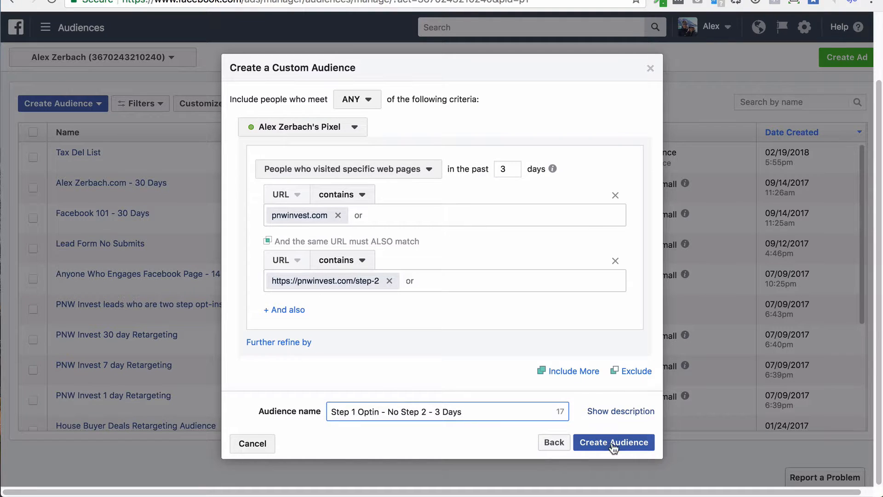
{"action": "left_click", "coordinate": [612, 443]}
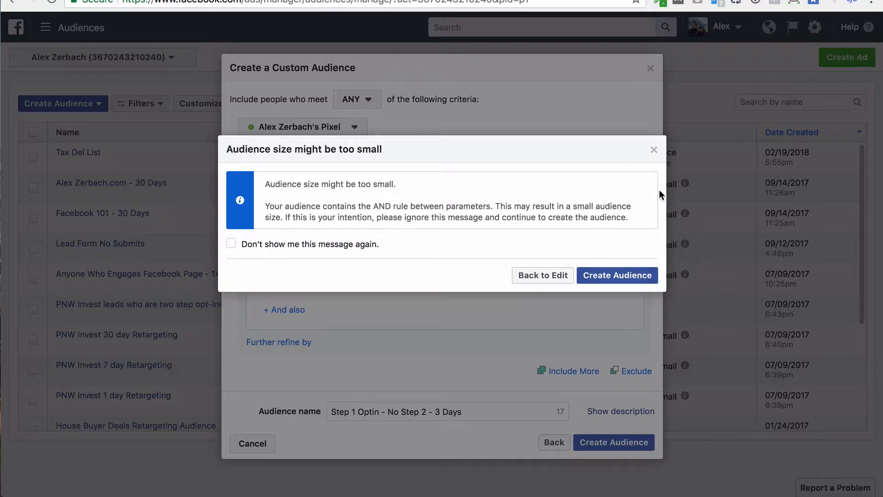
{"action": "left_click", "coordinate": [651, 150]}
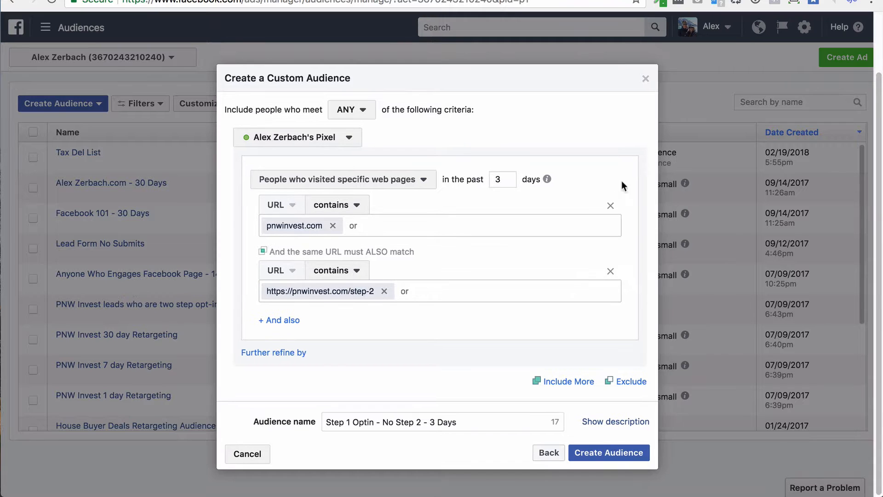
{"action": "left_click", "coordinate": [384, 291]}
{"action": "left_click", "coordinate": [332, 242]}
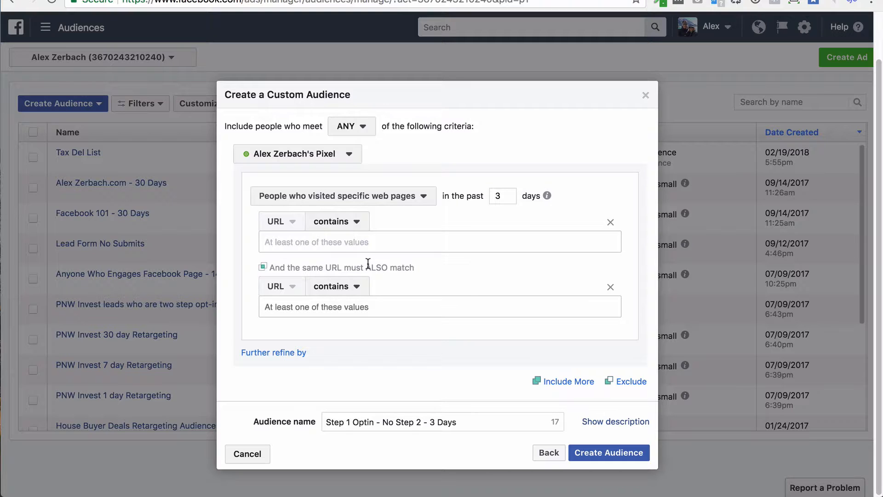
{"action": "type", "text": "https://ponw"}
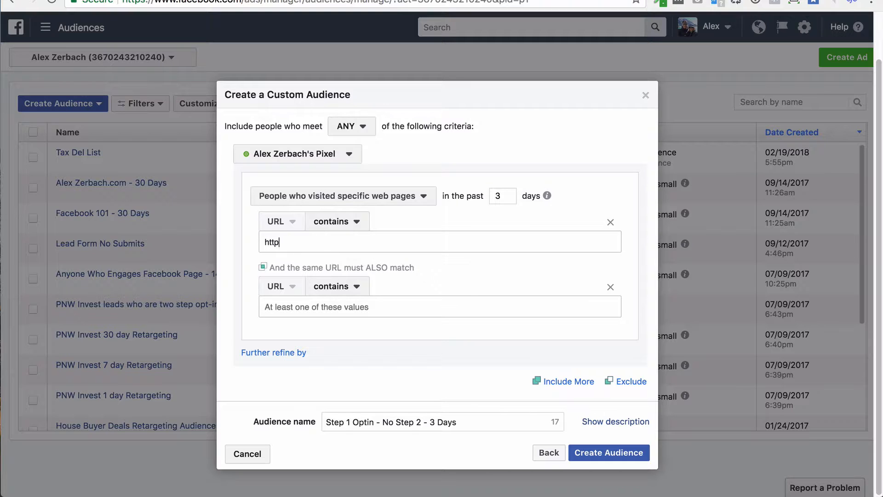
{"action": "key", "text": "BackSpace"}
{"action": "key", "text": "BackSpace"}
{"action": "key", "text": "BackSpace"}
{"action": "type", "text": "nwi"}
{"action": "type", "text": "com/"}
{"action": "key", "text": "Tab"}
{"action": "type", "text": "pnwin"}
{"action": "key", "text": "BackSpace"}
{"action": "key", "text": "BackSpace"}
{"action": "key", "text": "BackSpace"}
{"action": "key", "text": "BackSpace"}
{"action": "key", "text": "BackSpace"}
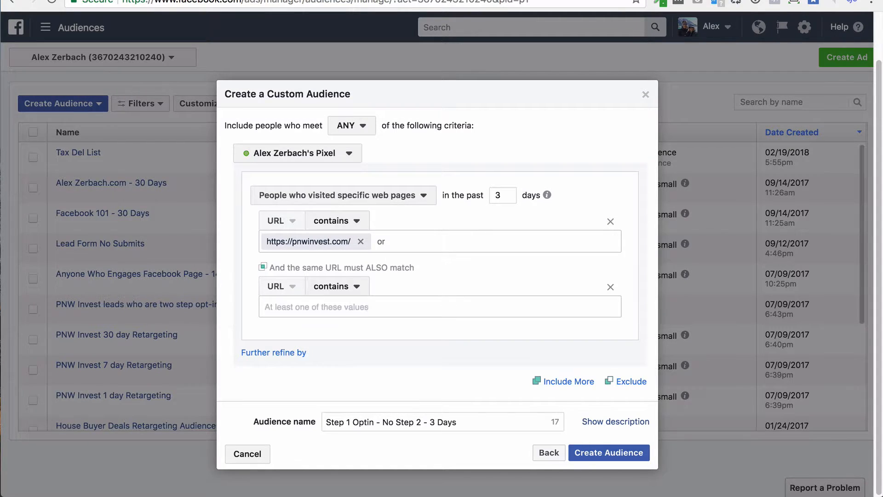
{"action": "type", "text": "https://p"}
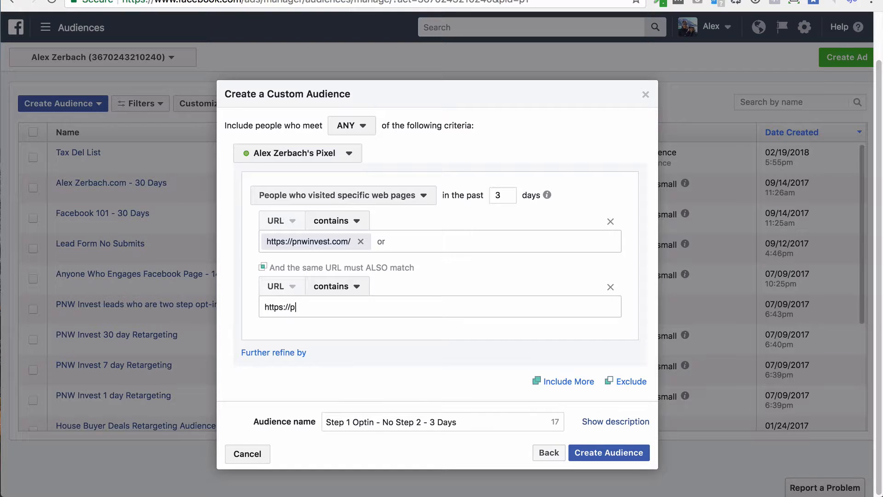
{"action": "type", "text": "nwinvest.com/thank-you/"}
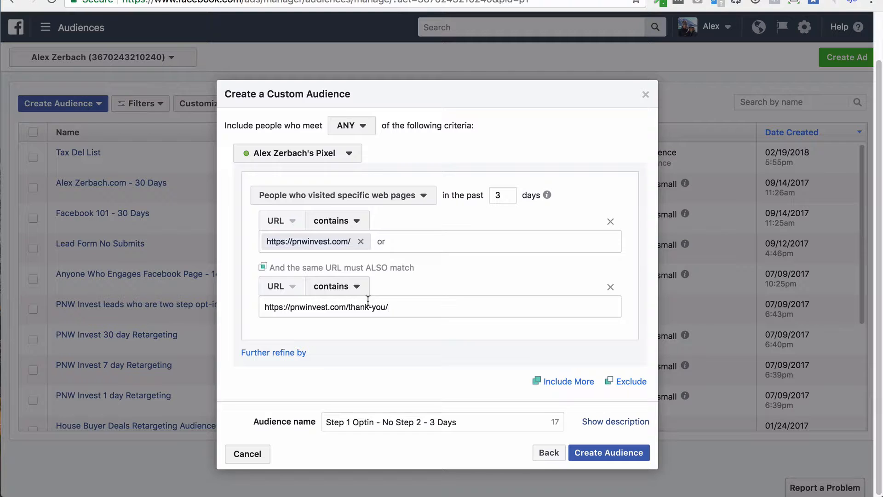
Rename the audience as "Successful Lead Optin - 3 Days"
{"action": "triple_click", "coordinate": [395, 422]}
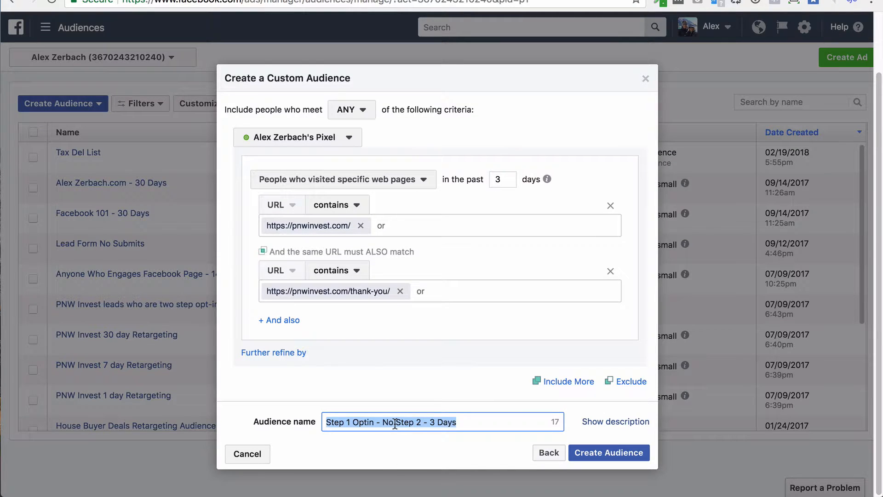
{"action": "type", "text": "Successful Lea"}
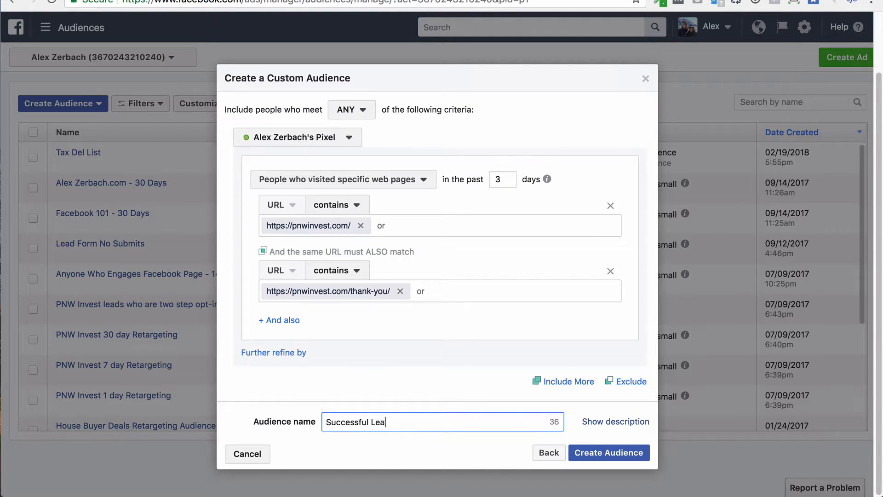
{"action": "type", "text": "d Optin - 3 Days"}
Remove the URL conditions and switch the audience rule back to all website visitors
{"action": "left_click", "coordinate": [610, 272]}
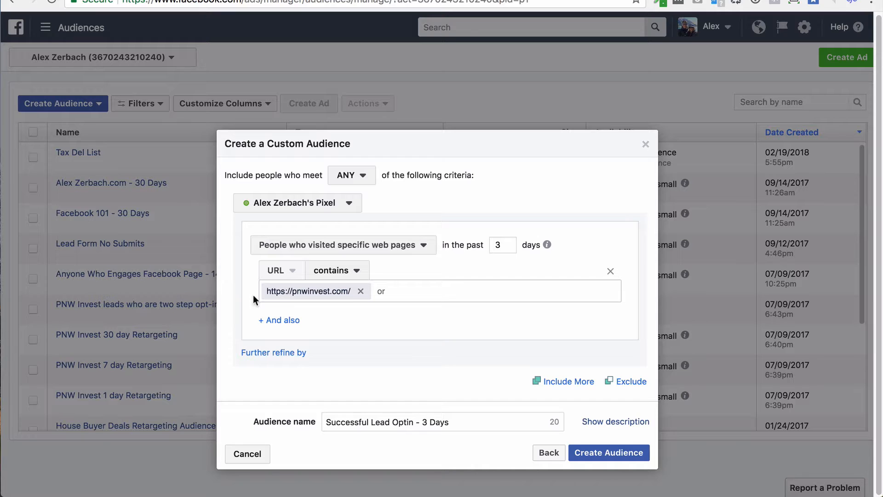
{"action": "left_click", "coordinate": [361, 291]}
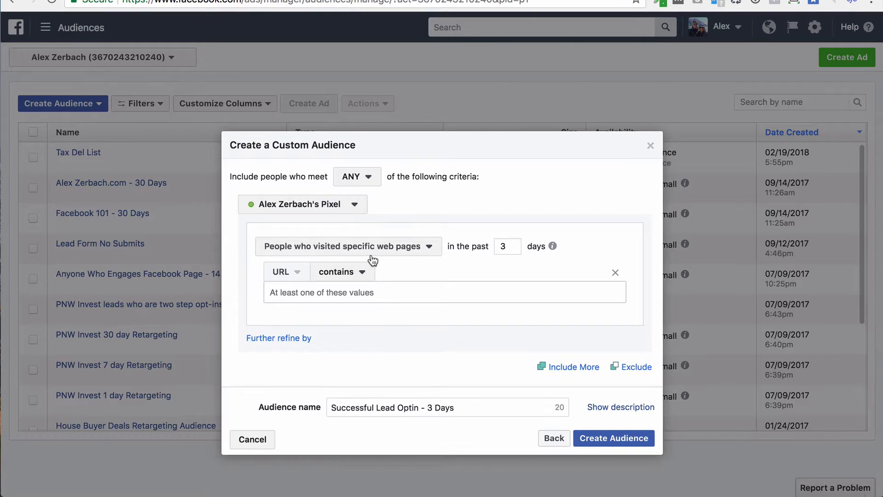
{"action": "left_click", "coordinate": [341, 244]}
{"action": "left_click", "coordinate": [377, 300]}
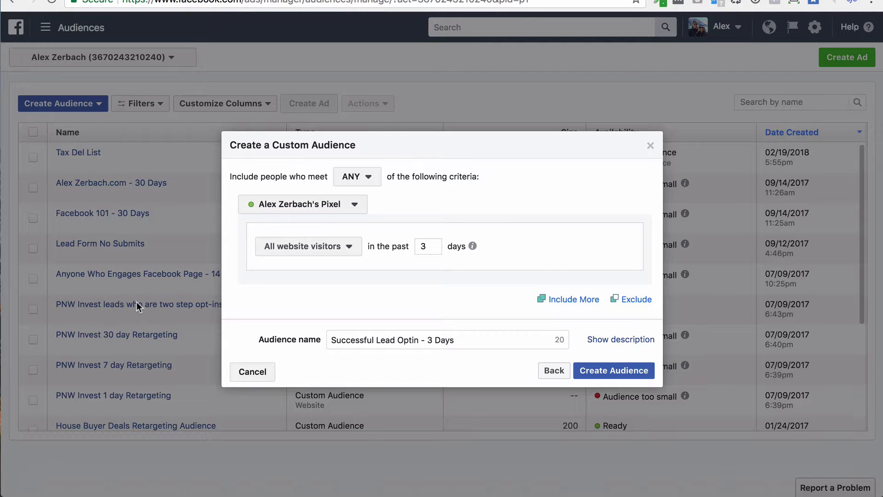
Add an exclusion group to the audience, then remove it
{"action": "left_click", "coordinate": [635, 299]}
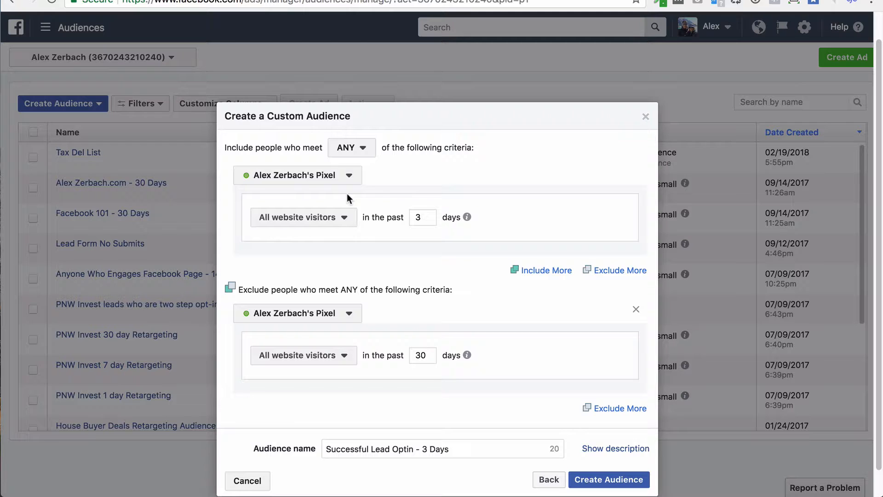
{"action": "left_click", "coordinate": [636, 309]}
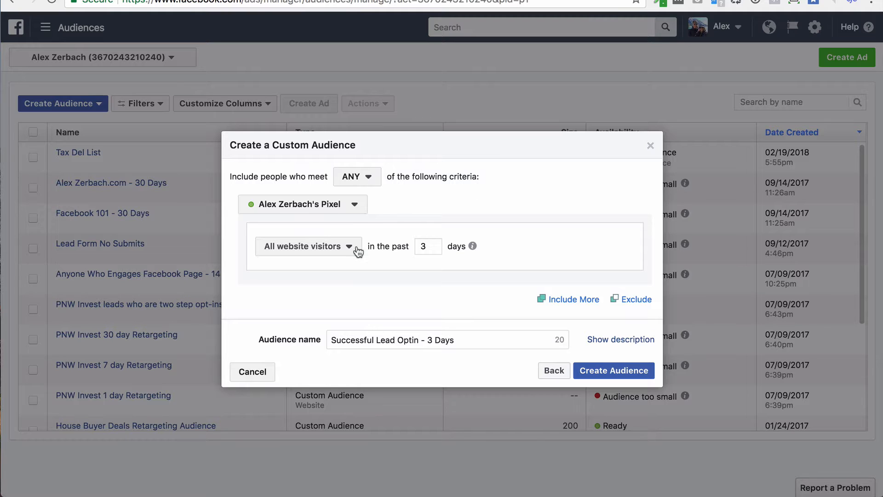
Require people to meet ALL criteria and target visitors by time spent in the top 25%
{"action": "left_click", "coordinate": [353, 183]}
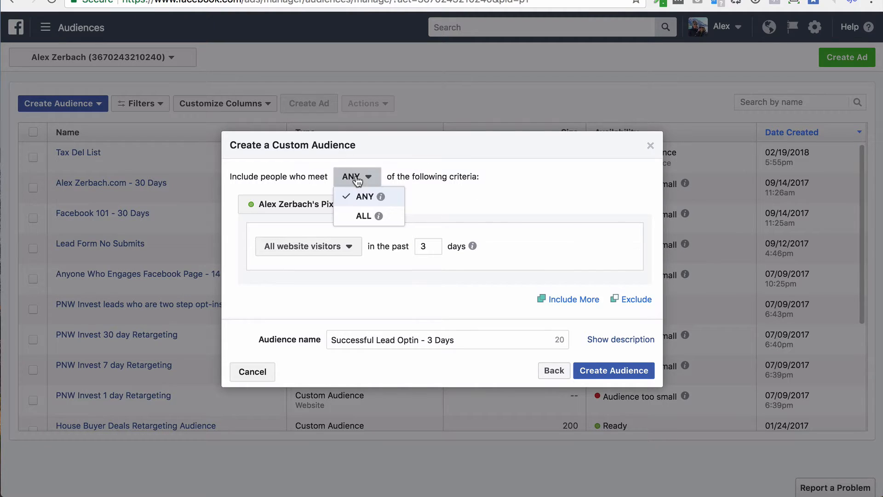
{"action": "left_click", "coordinate": [362, 216]}
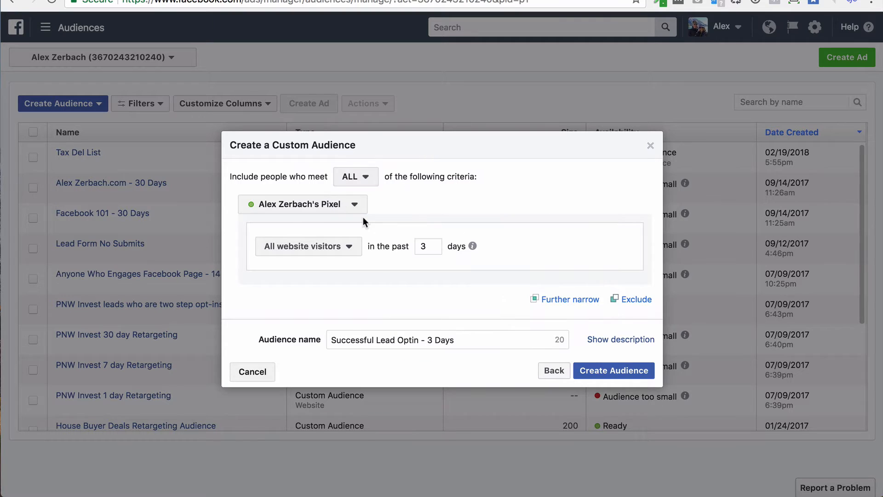
{"action": "left_click", "coordinate": [337, 248]}
{"action": "left_click", "coordinate": [338, 252]}
{"action": "left_click", "coordinate": [347, 249]}
{"action": "left_click", "coordinate": [337, 338]}
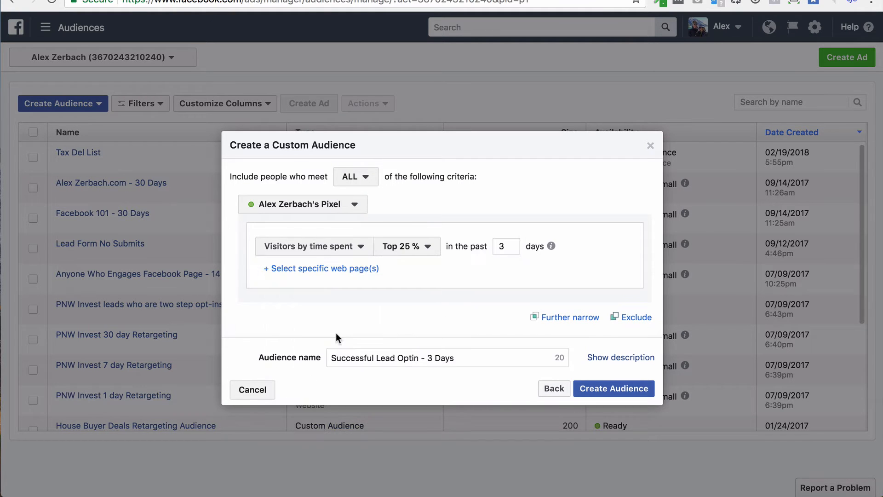
{"action": "left_click", "coordinate": [394, 252]}
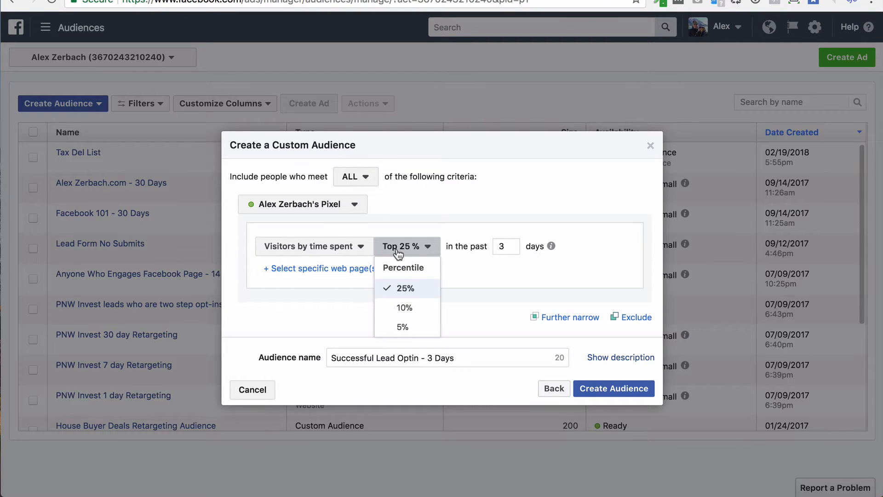
{"action": "left_click", "coordinate": [412, 290]}
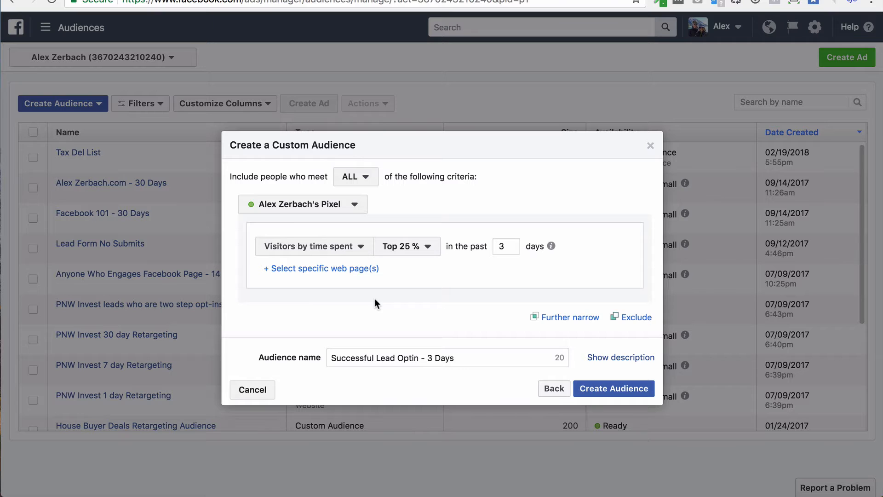
Add a specific web page URL condition to the time-spent rule, then remove it
{"action": "left_click", "coordinate": [306, 268]}
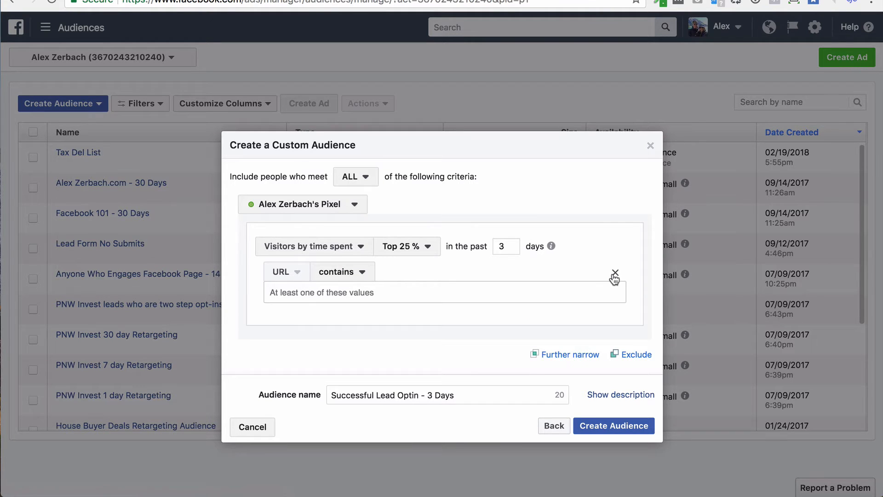
{"action": "left_click", "coordinate": [615, 274]}
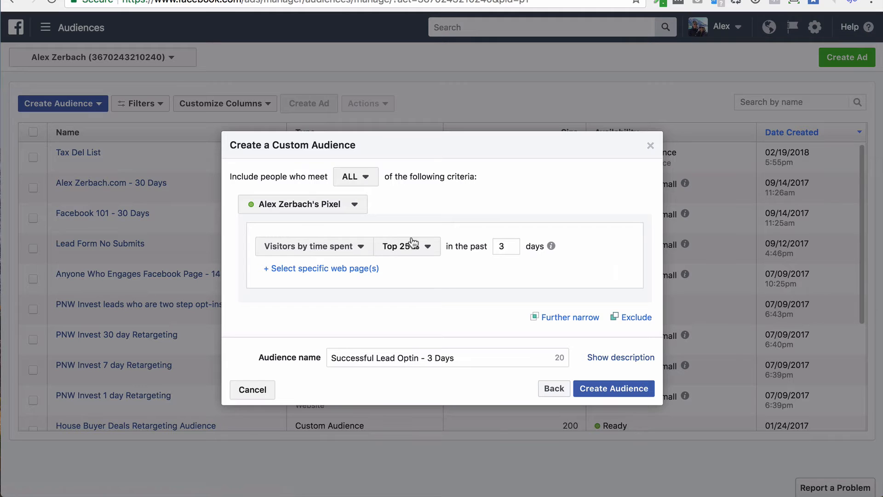
Keep the current pixel as the source and switch the audience rule from time spent to the CompleteRegistration event
{"action": "left_click", "coordinate": [363, 207]}
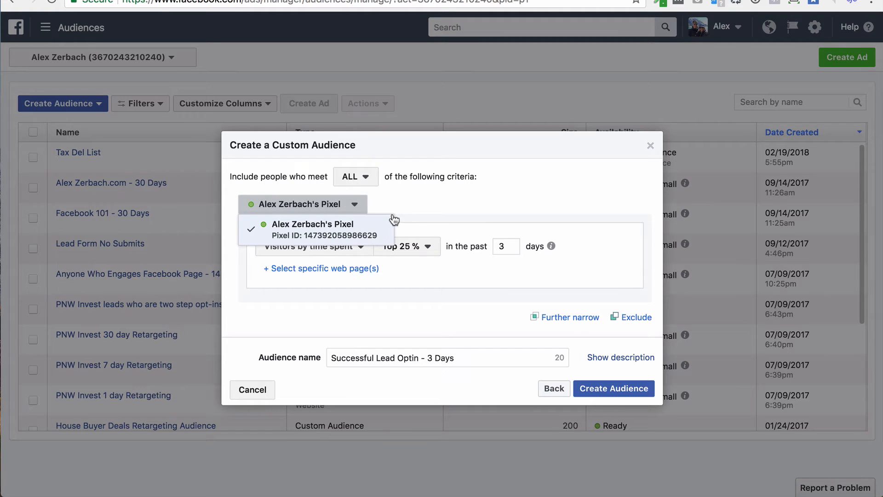
{"action": "left_click", "coordinate": [390, 221]}
{"action": "left_click", "coordinate": [363, 249]}
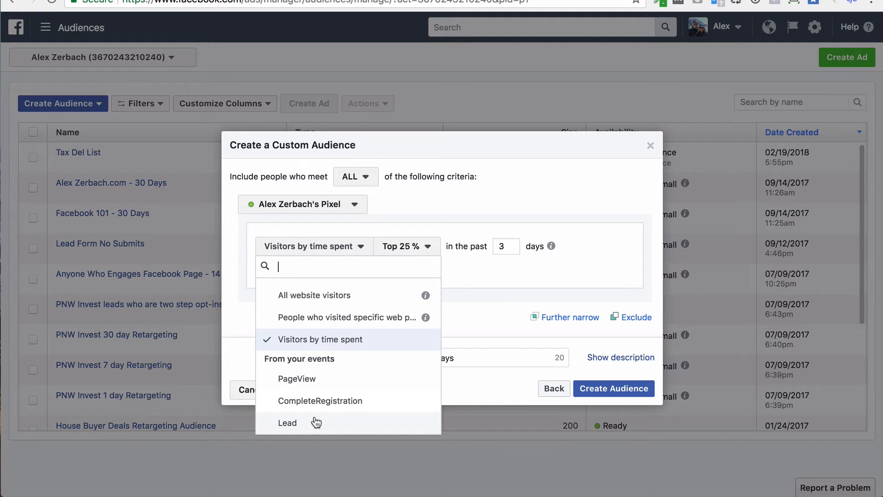
{"action": "left_click", "coordinate": [323, 404]}
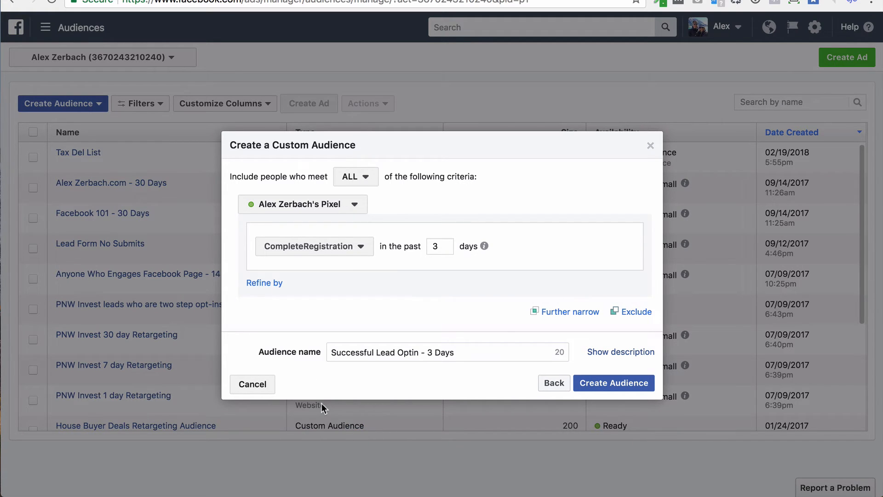
Create the custom audience under its existing name and finish the dialog to return to the audience list
{"action": "triple_click", "coordinate": [378, 360]}
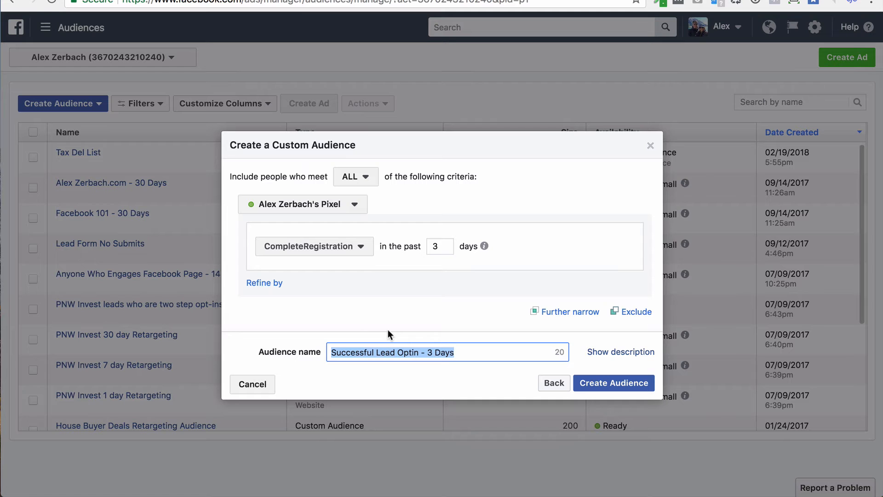
{"action": "right_click", "coordinate": [627, 385]}
{"action": "left_click", "coordinate": [604, 382]}
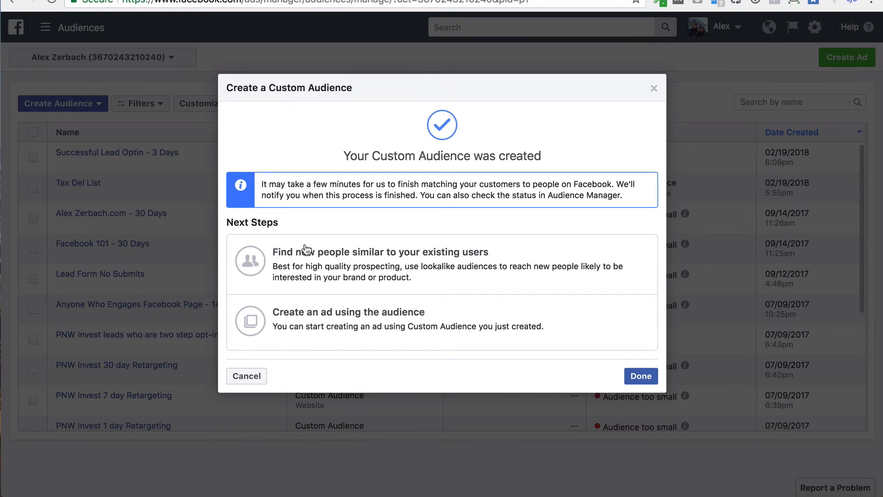
{"action": "left_click", "coordinate": [644, 383]}
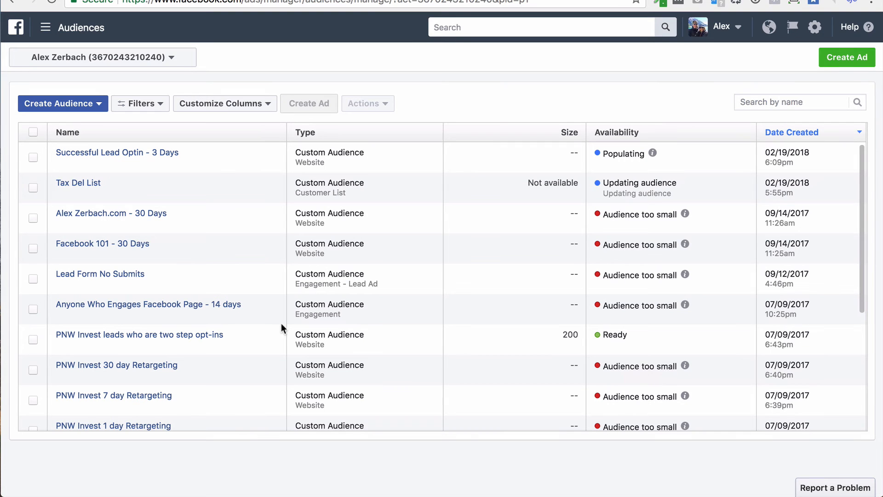